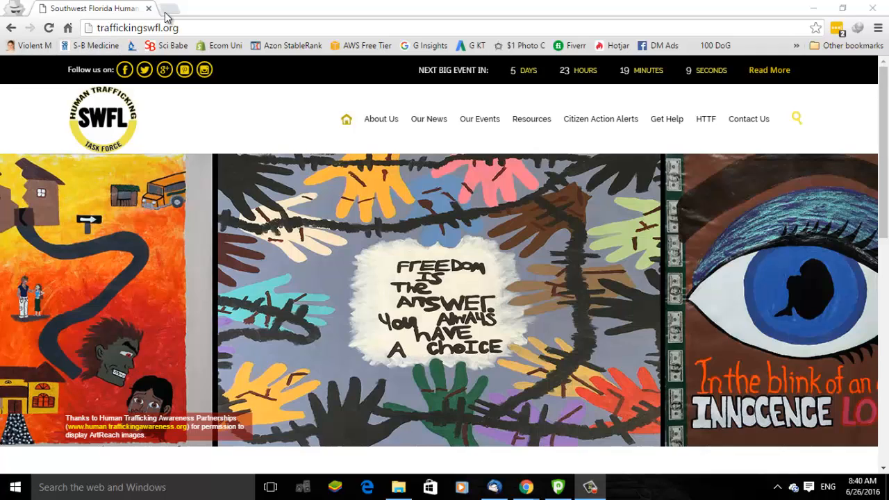
Load traffickingswfl.org and reveal Add Listing under About Us > Member Directory
left_click(196, 26)
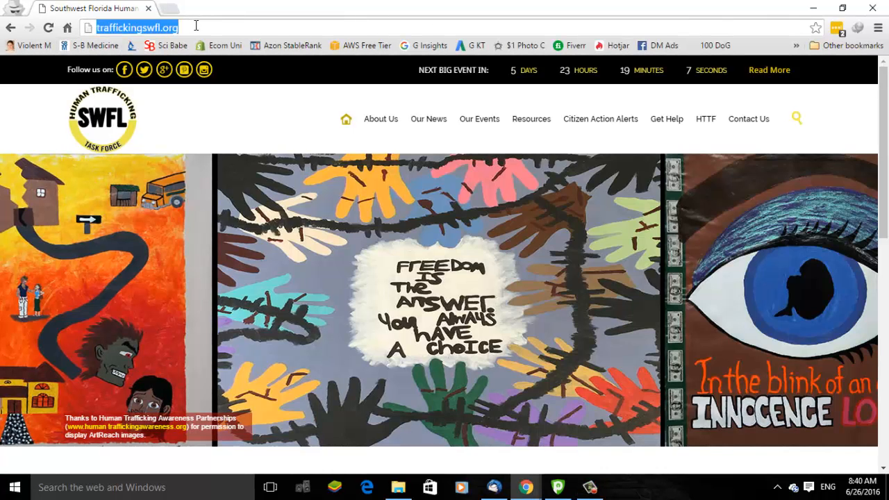
mouse_move(393, 130)
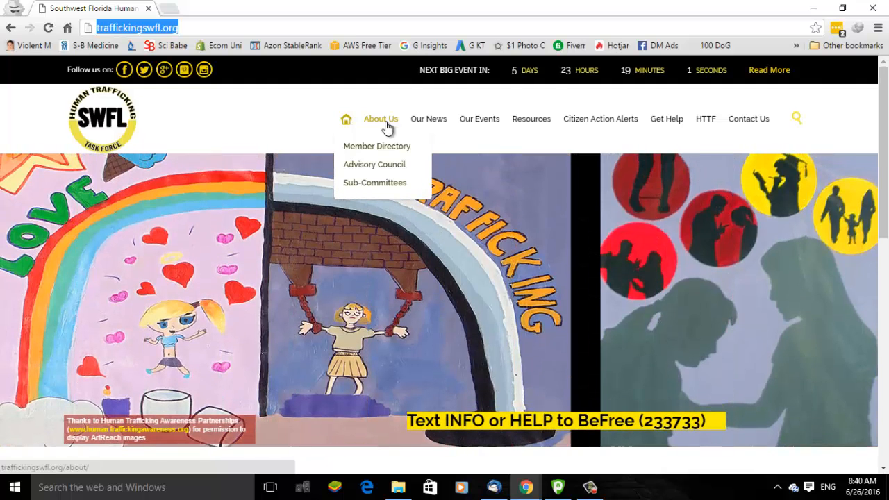
mouse_move(389, 149)
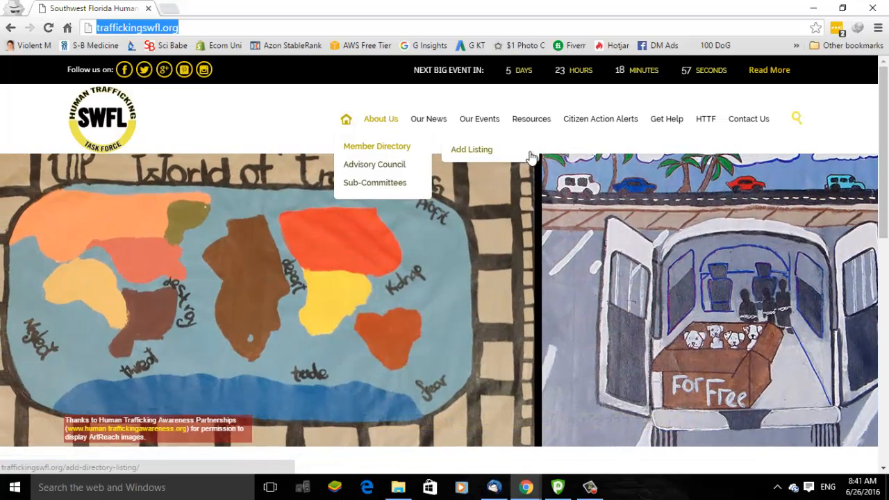
Open Add Listing and register a new account with username test2 and an e-mail address
left_click(456, 152)
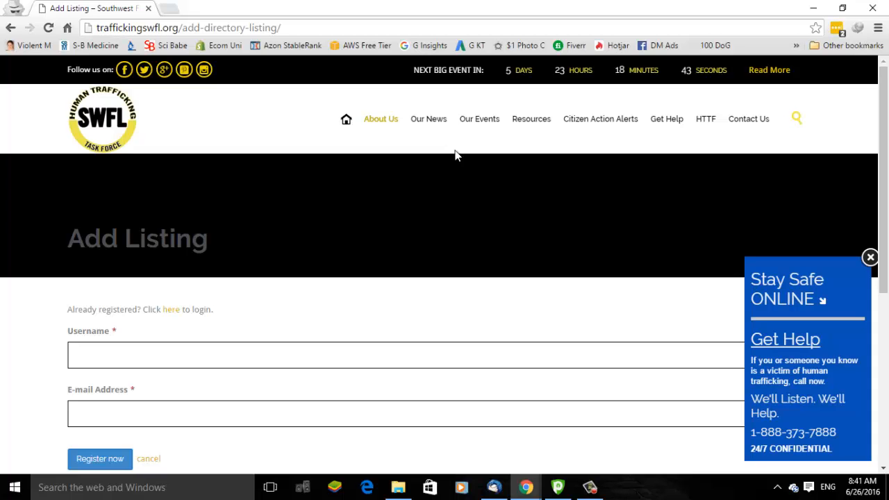
key("ctrl+minus")
key("ctrl+minus")
key("ctrl+minus")
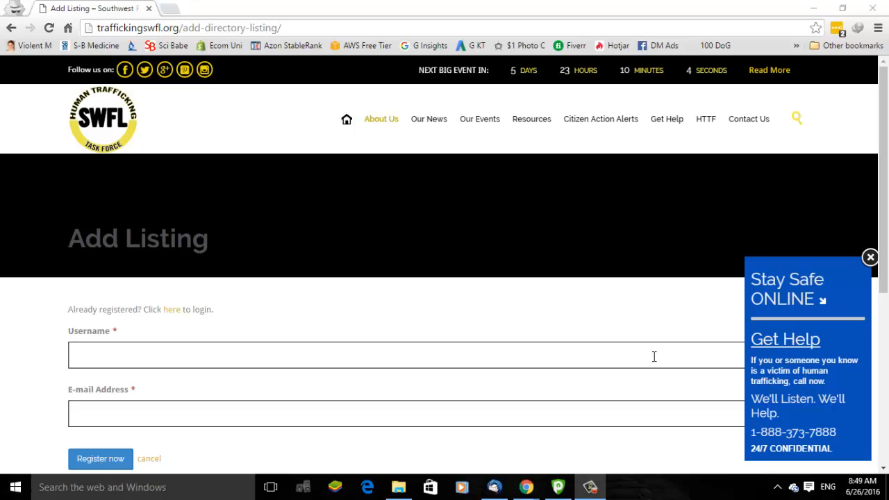
left_click(127, 361)
type("test2")
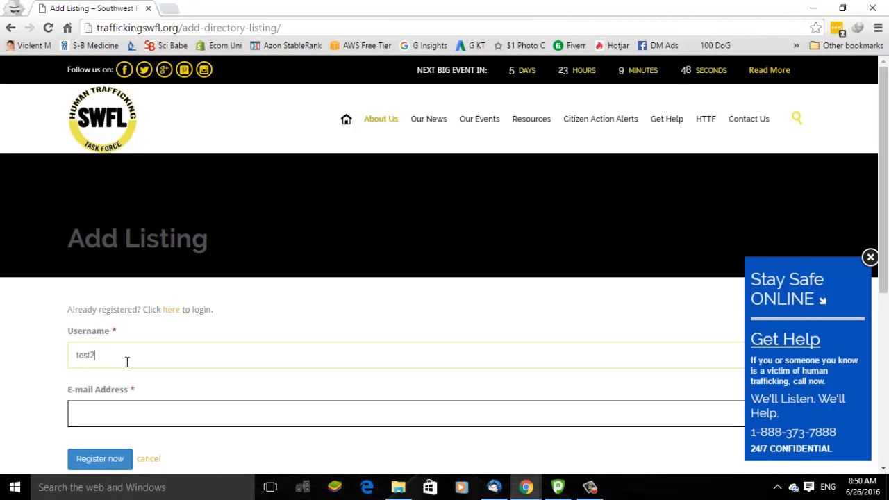
left_click(101, 406)
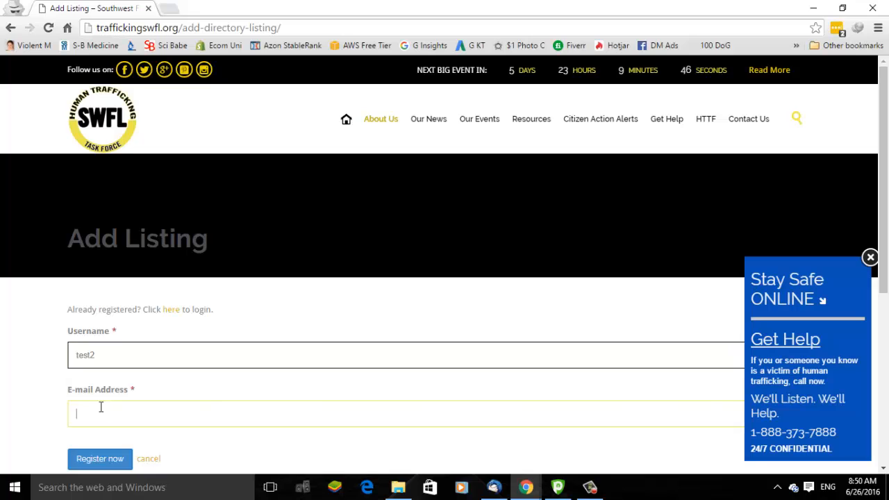
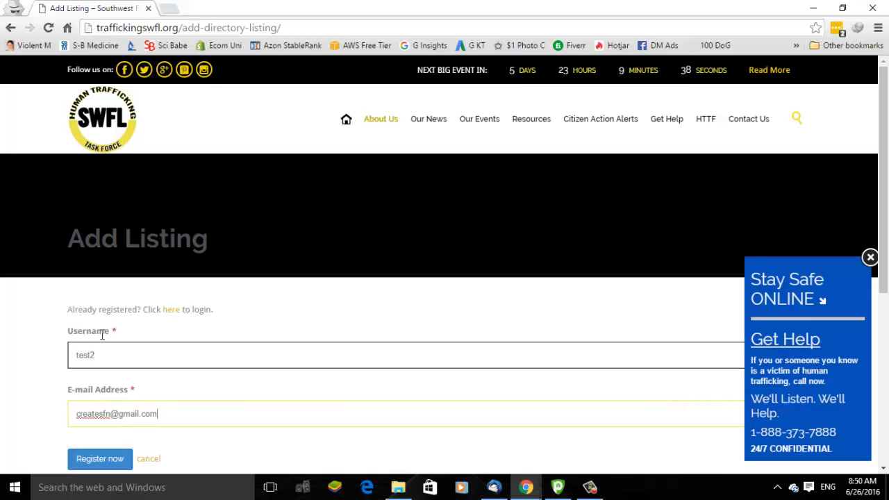
left_click(89, 461)
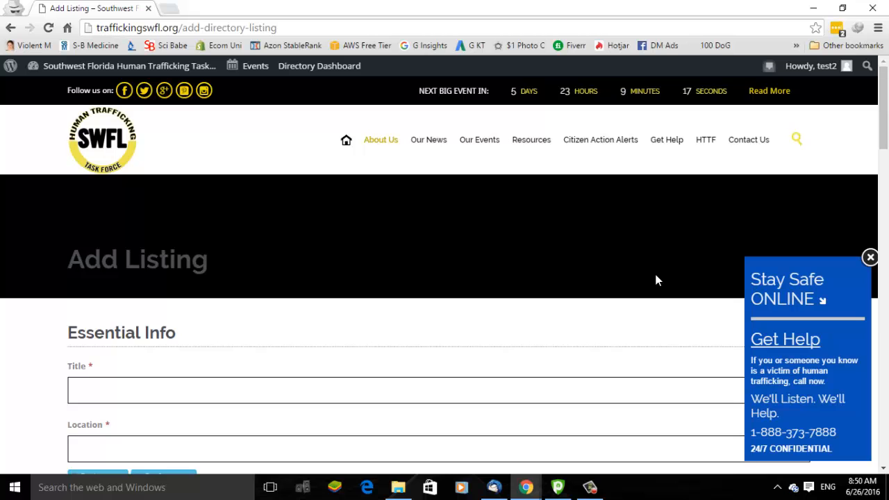
Enter listing title Test1 and location Naples,Fl, and pin Naples on the map
scroll(657, 280, "down", 3)
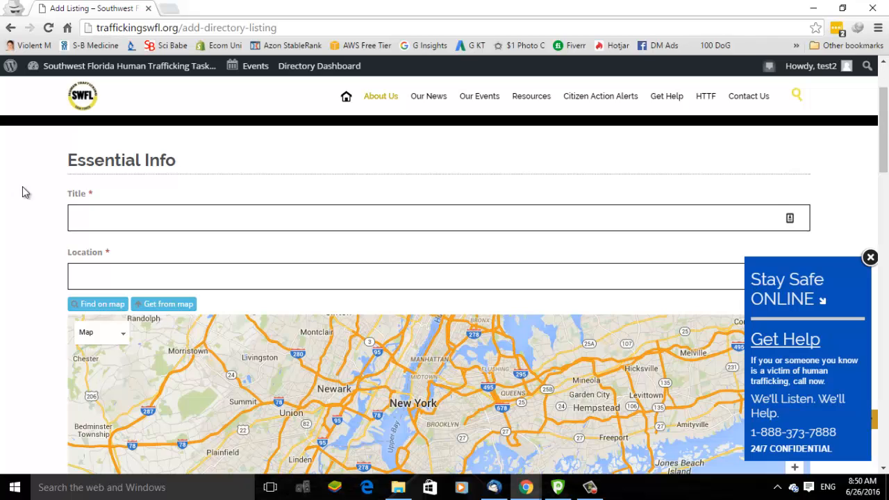
left_click(89, 225)
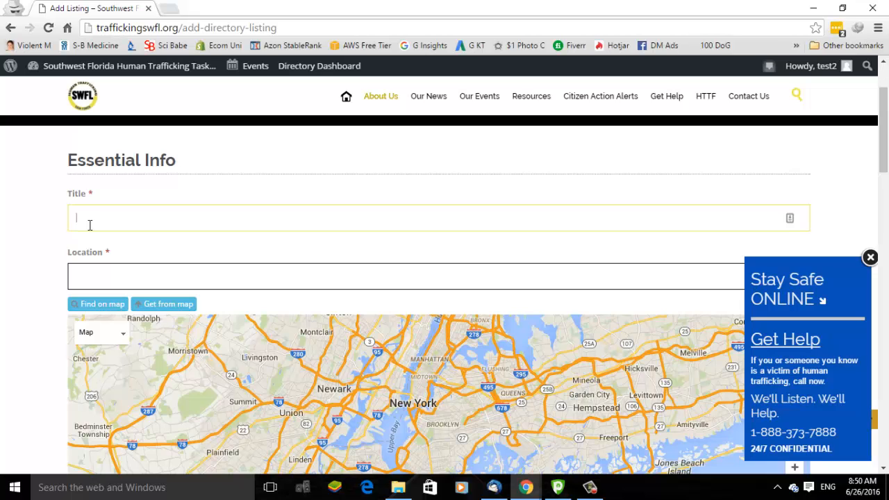
type("Test1")
left_click(98, 279)
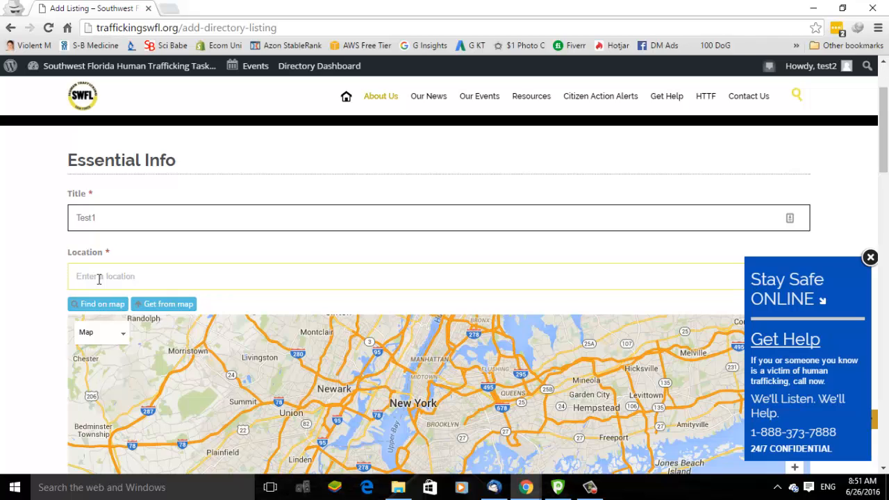
type("Naples,Fl")
left_click(116, 314)
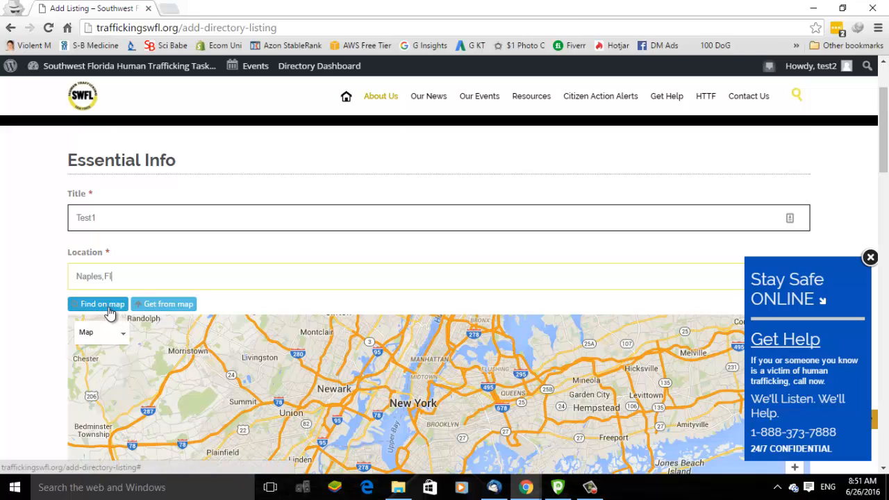
left_click(111, 314)
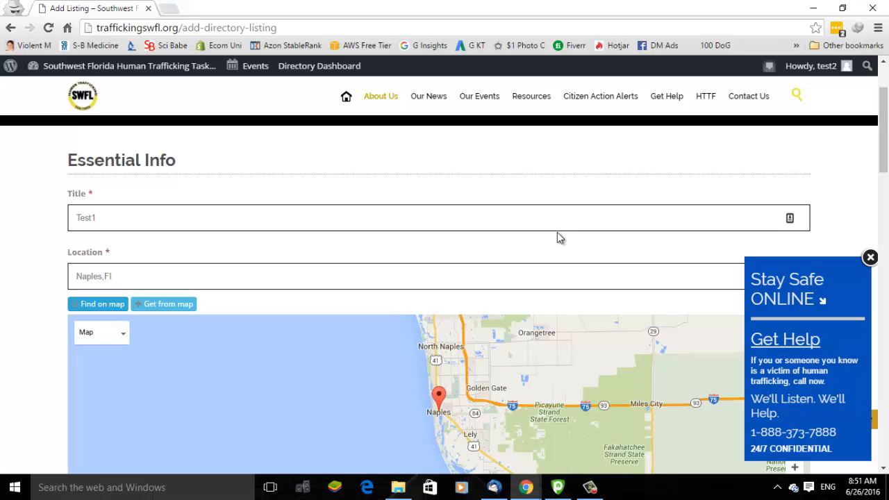
scroll(560, 238, "down", 5)
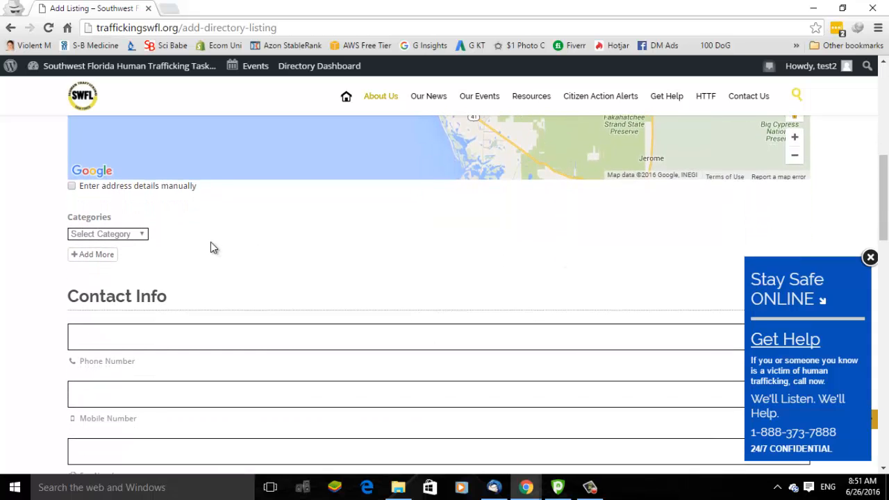
Pick the Awareness category, close the Stay Safe ONLINE popup, and drop the extra Law Enforcement category
left_click(114, 236)
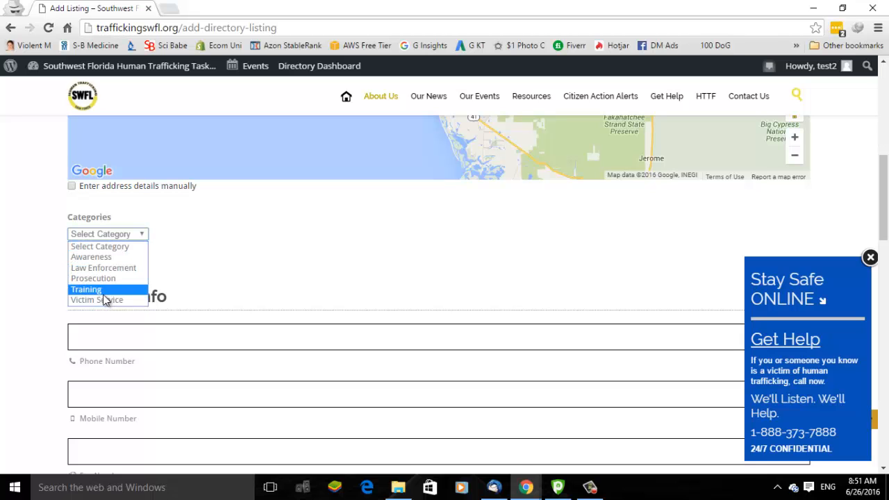
left_click(100, 258)
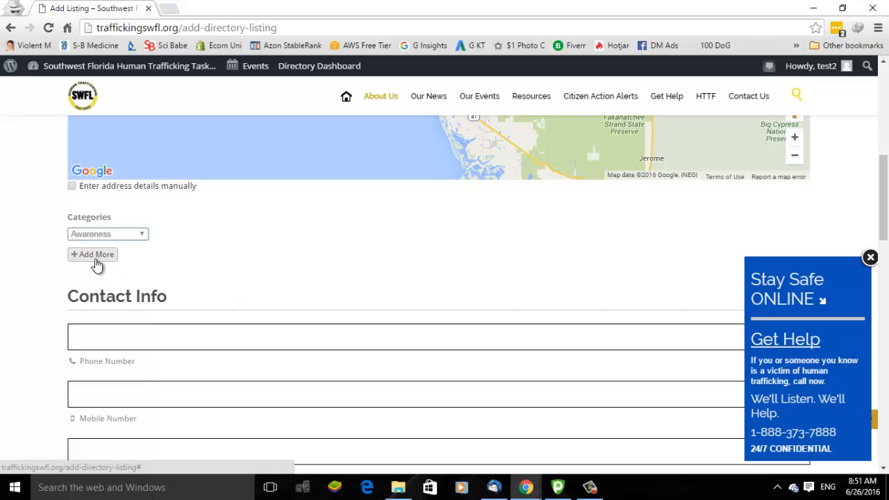
left_click(95, 257)
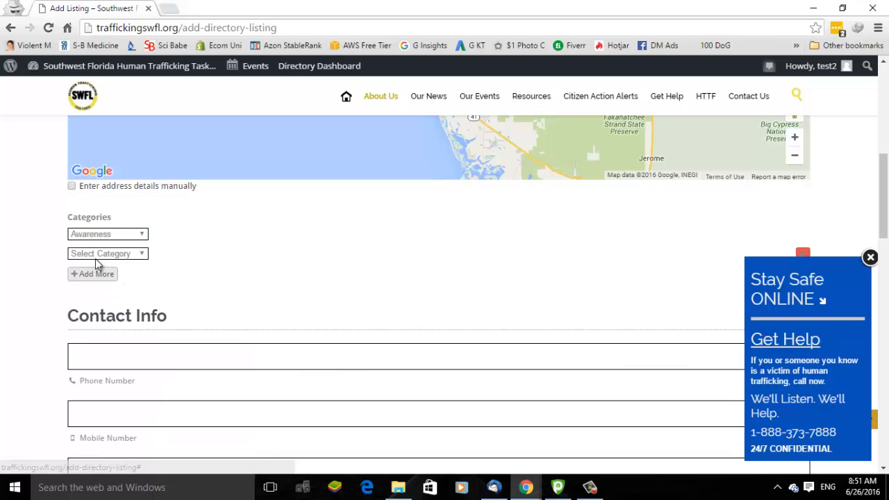
left_click(136, 255)
left_click(134, 287)
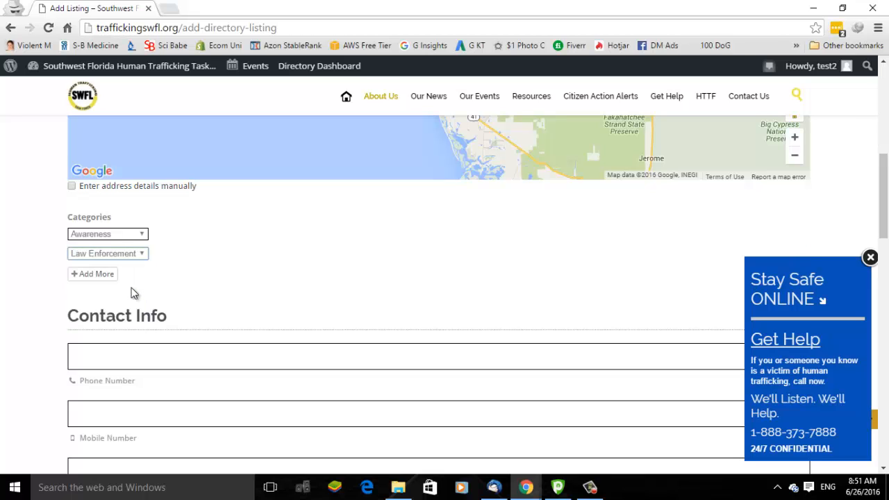
left_click(457, 255)
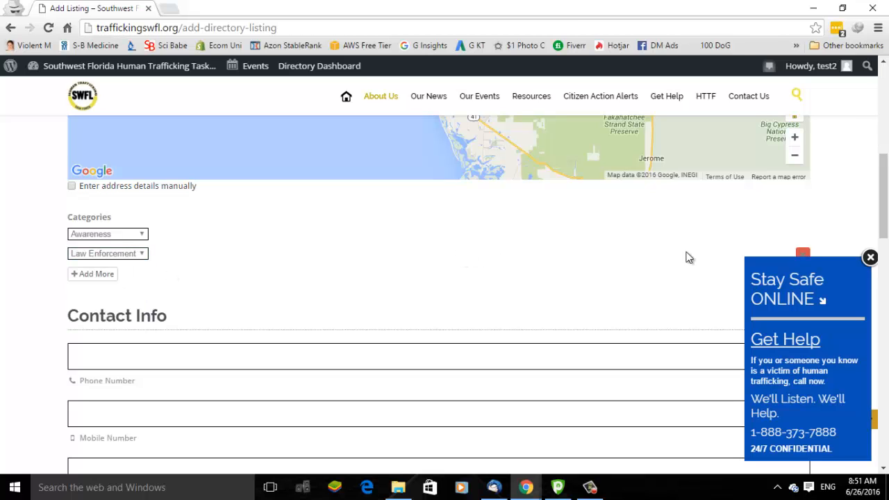
left_click(869, 258)
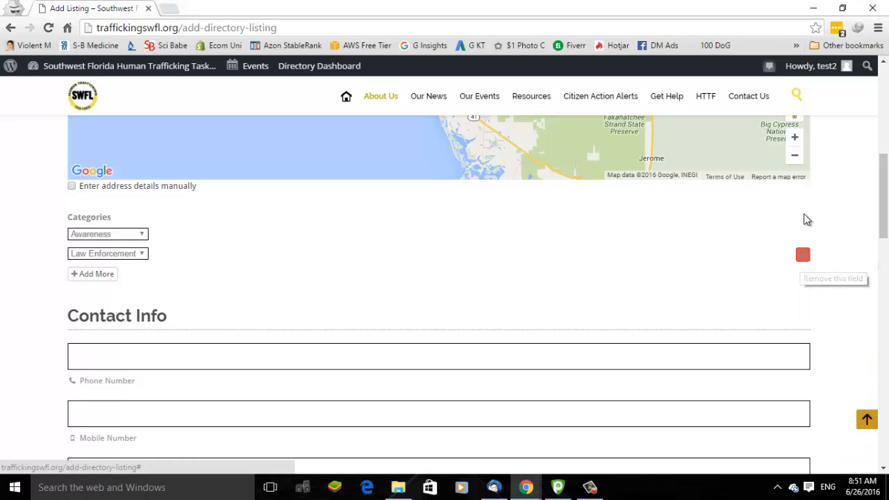
left_click(802, 256)
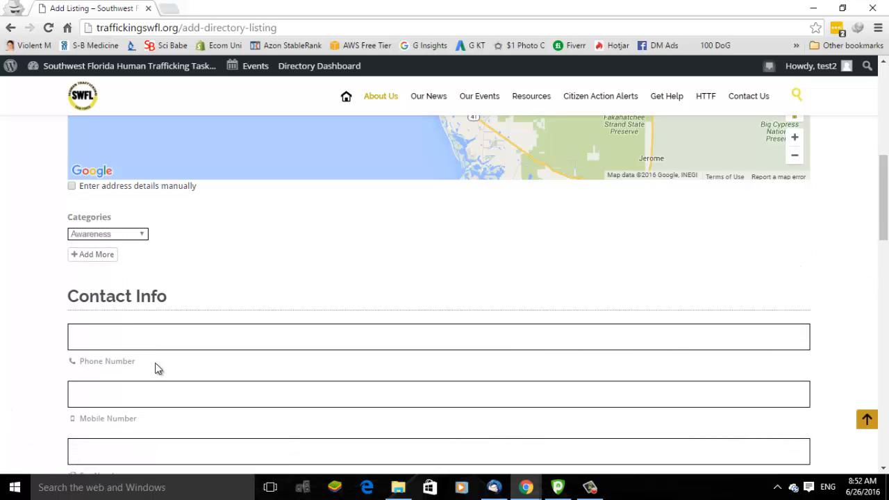
Move past the phone, website and social fields into the empty Listing Description editor
left_click(119, 335)
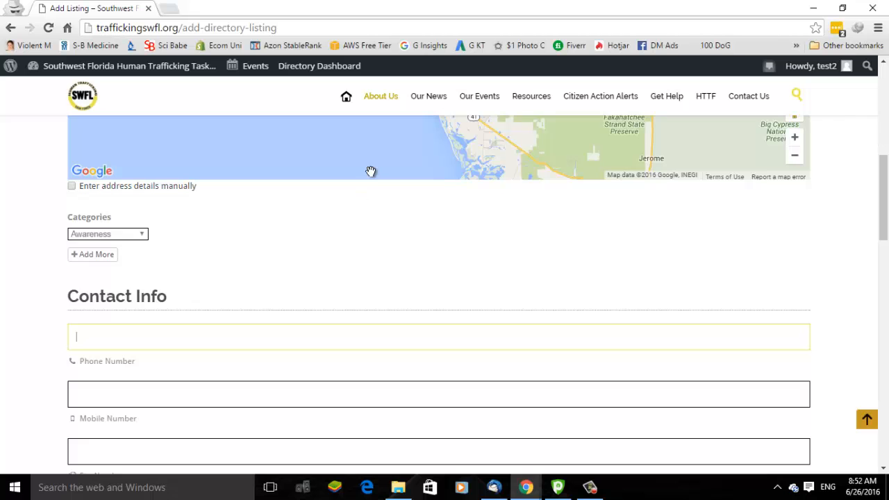
scroll(371, 173, "down", 2)
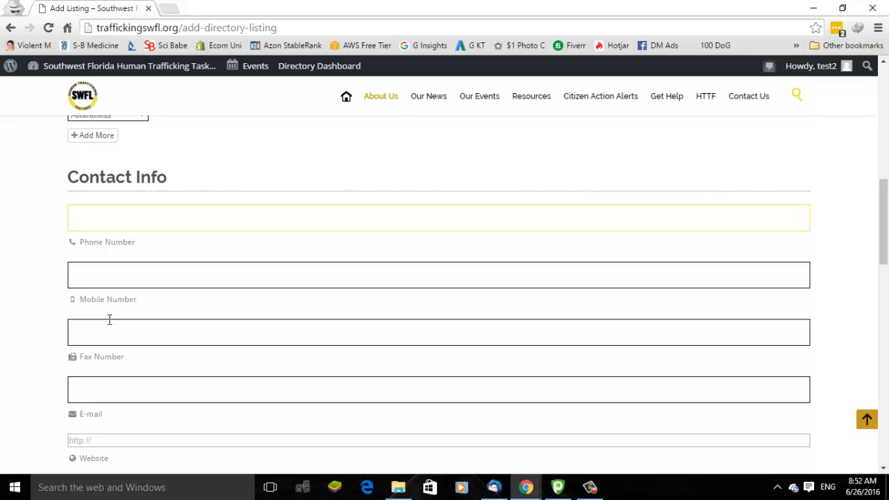
scroll(109, 323, "down", 2)
scroll(109, 323, "up", 1)
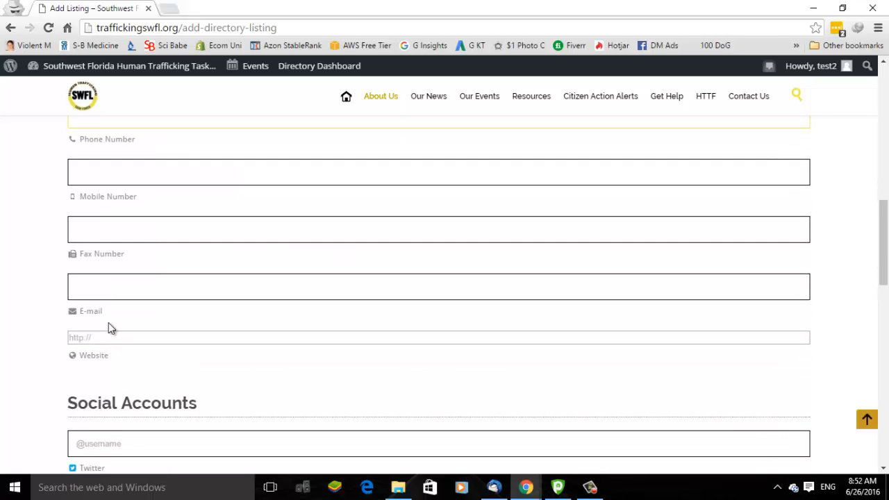
scroll(38, 364, "down", 3)
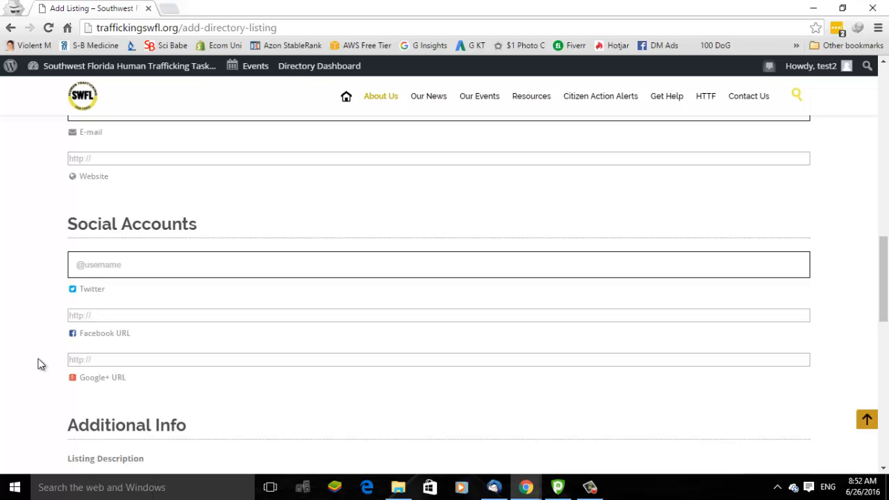
scroll(81, 387, "down", 1)
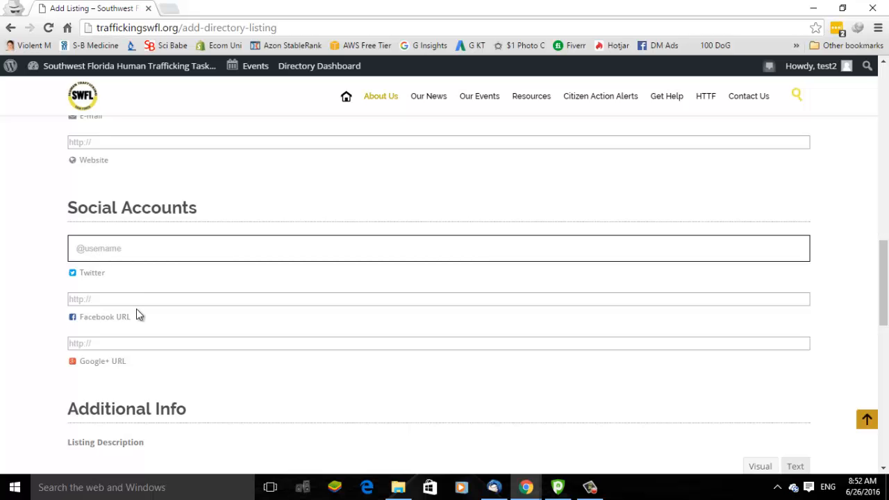
scroll(16, 317, "down", 1)
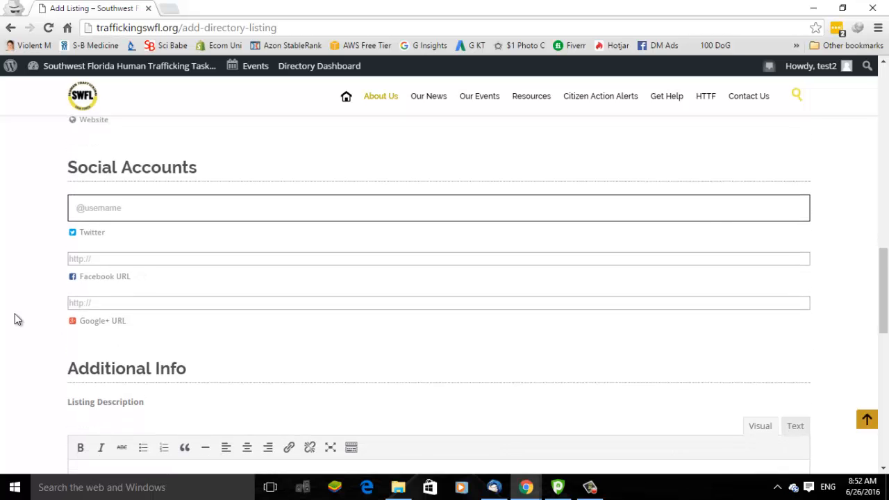
scroll(15, 313, "down", 4)
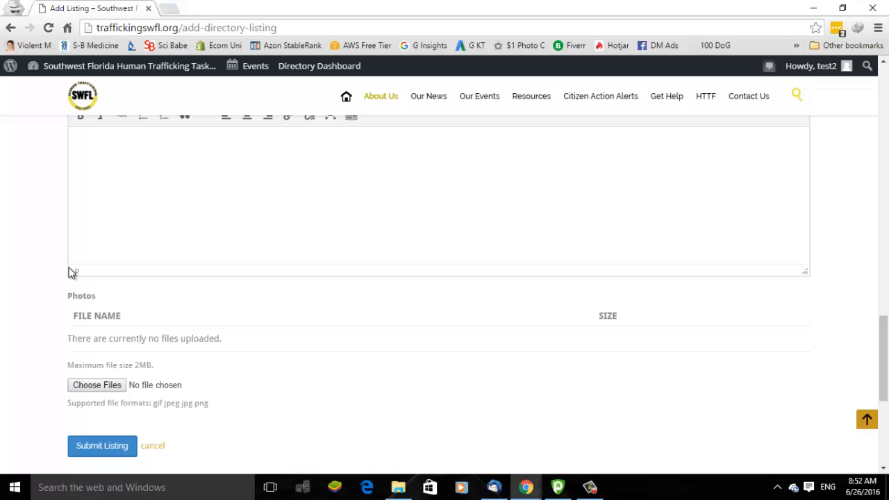
left_click(212, 234)
scroll(10, 251, "up", 3)
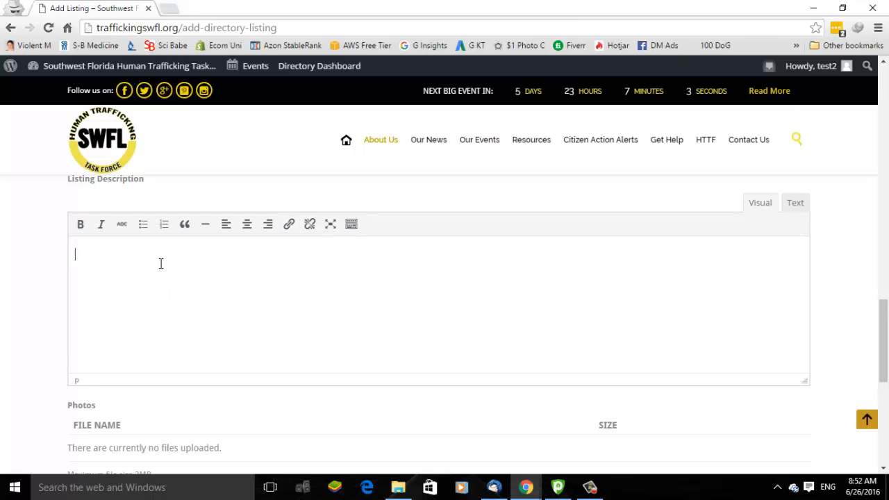
Write myorganization.com in the description and turn it into a link to myorganization.com
type("myorgan")
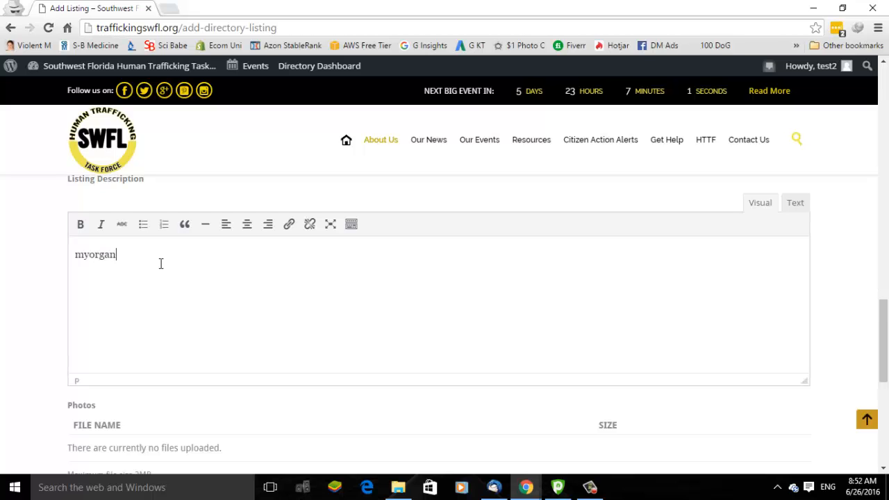
type("ization.co")
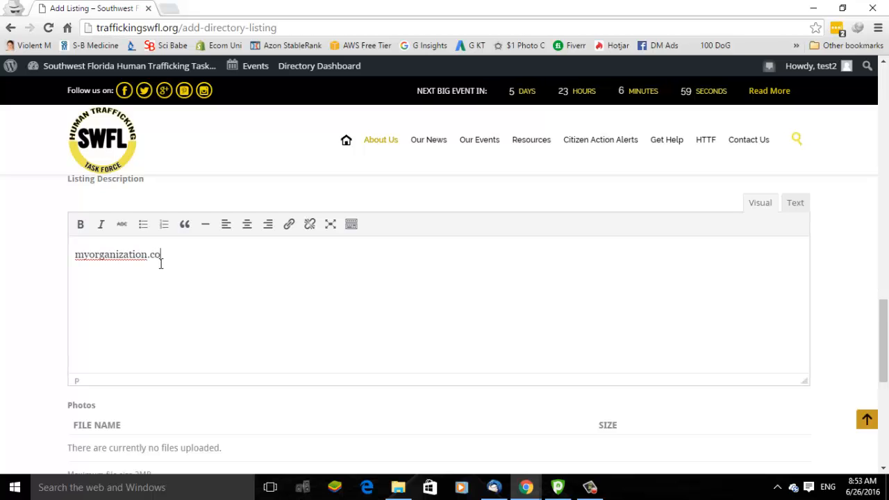
type("m")
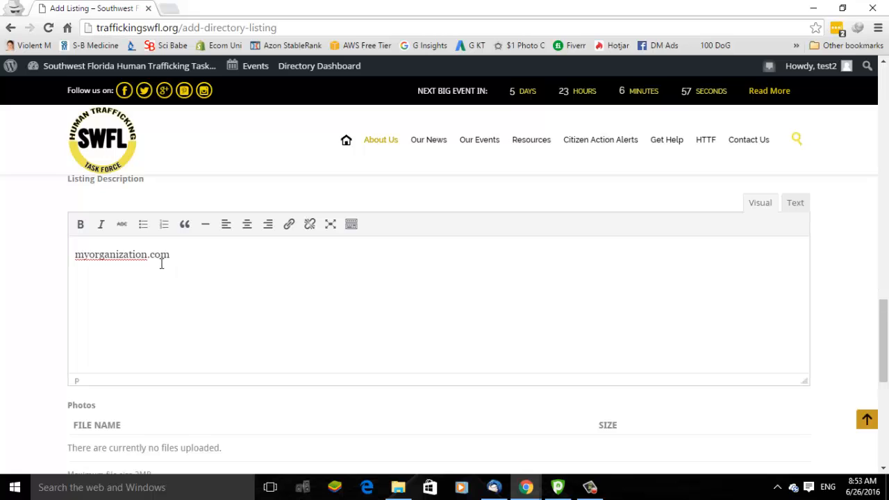
left_click_drag(184, 258, 70, 271)
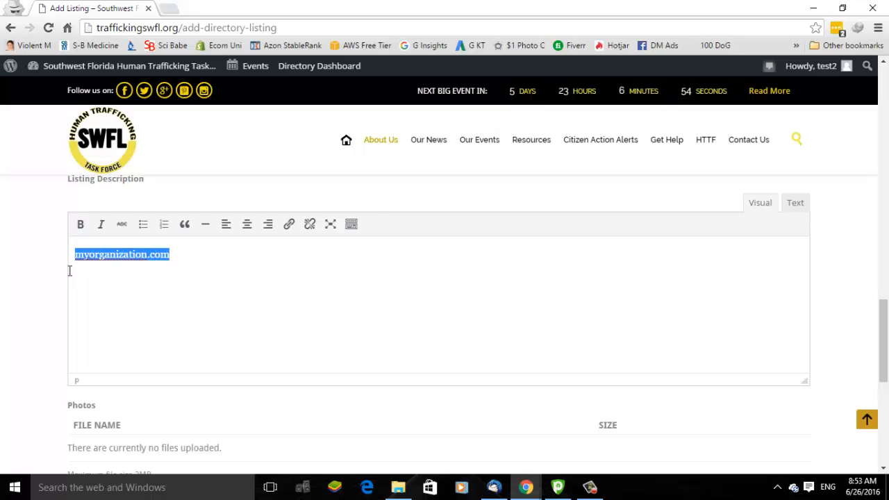
left_click(290, 229)
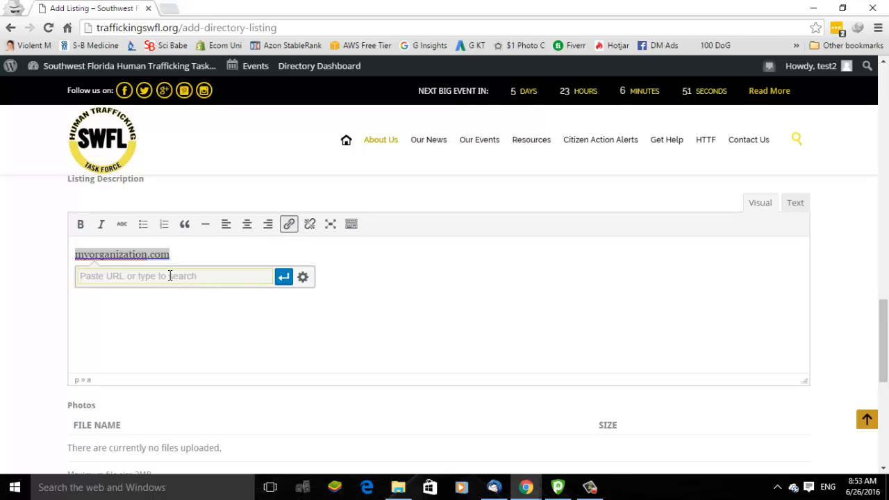
type("myorganizat")
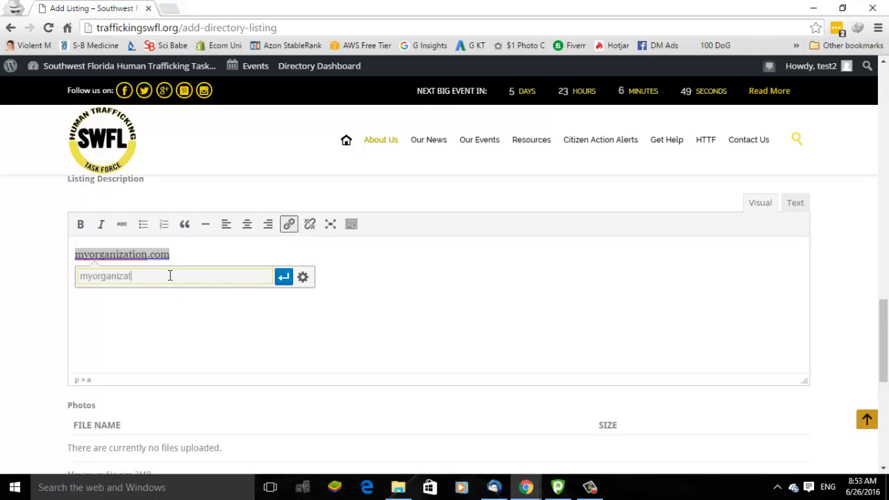
type("io")
key("BackSpace")
key("BackSpace")
type("uo")
key("BackSpace")
key("BackSpace")
type("u")
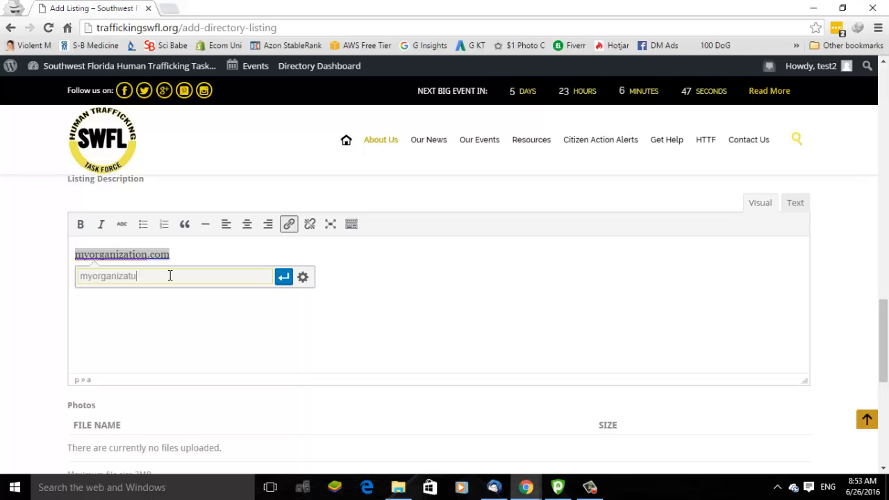
type("on")
key("BackSpace")
key("BackSpace")
key("BackSpace")
type("ion.xo")
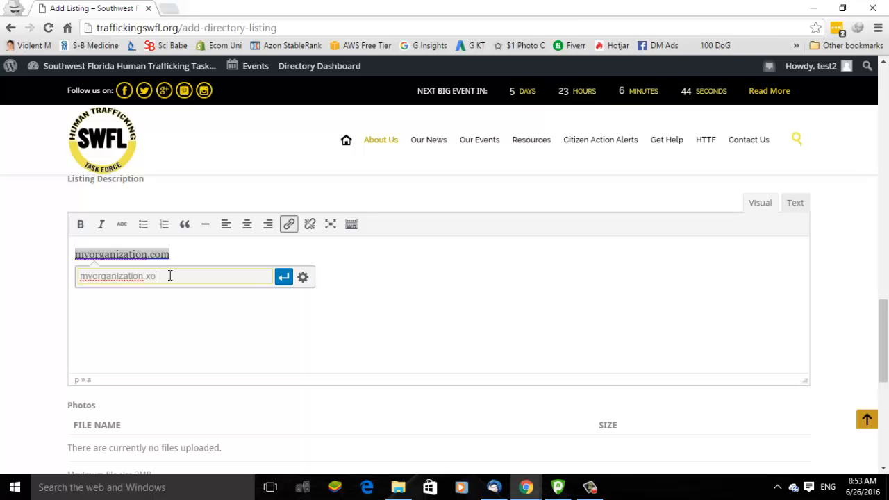
key("BackSpace")
type("com")
key("Return")
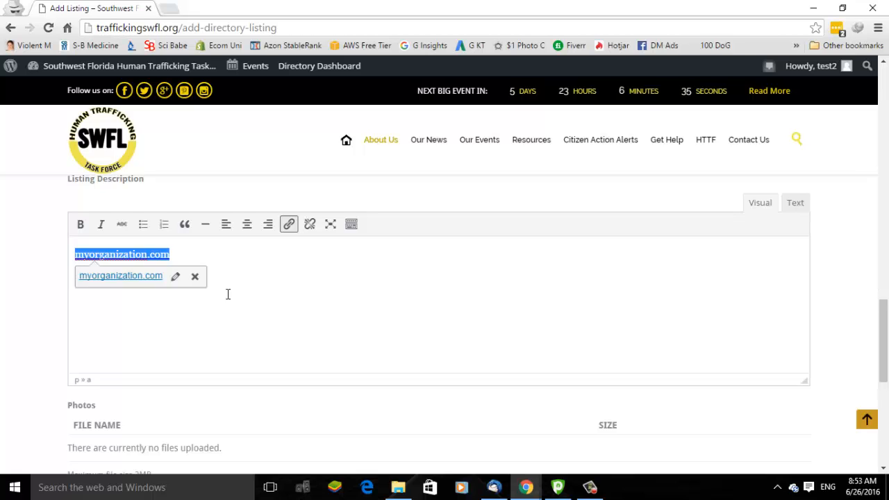
left_click(173, 279)
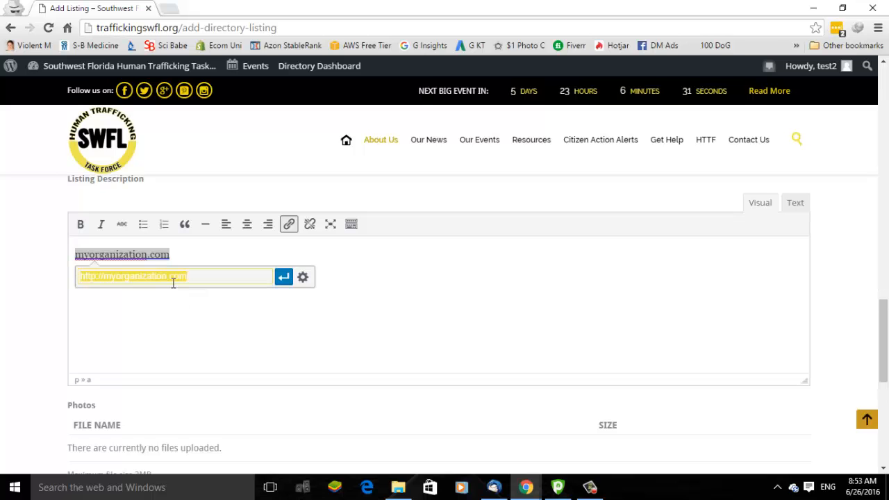
Change the link text to 'Click Here' and set it to open in a new tab
left_click(303, 277)
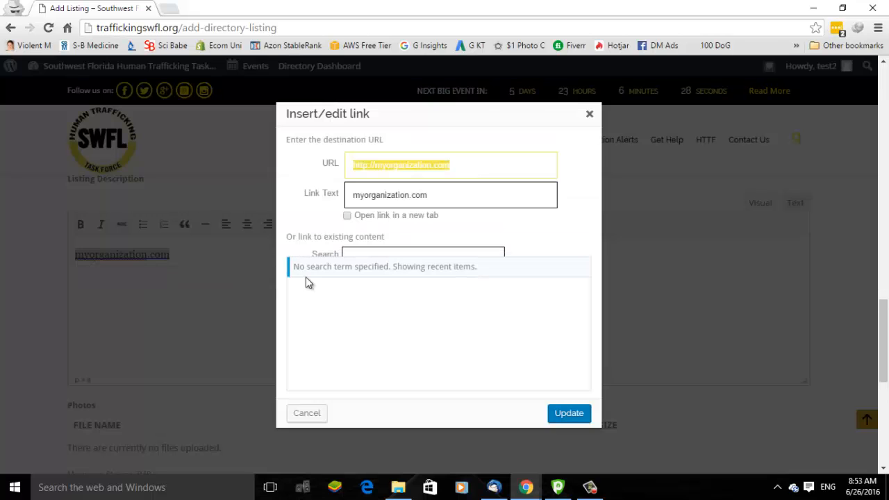
left_click(451, 191)
key("BackSpace")
key("BackSpace")
key("BackSpace")
key("BackSpace")
key("BackSpace")
key("BackSpace")
key("BackSpace")
key("BackSpace")
key("BackSpace")
key("BackSpace")
key("BackSpace")
key("BackSpace")
key("BackSpace")
key("BackSpace")
key("BackSpace")
key("BackSpace")
key("BackSpace")
key("BackSpace")
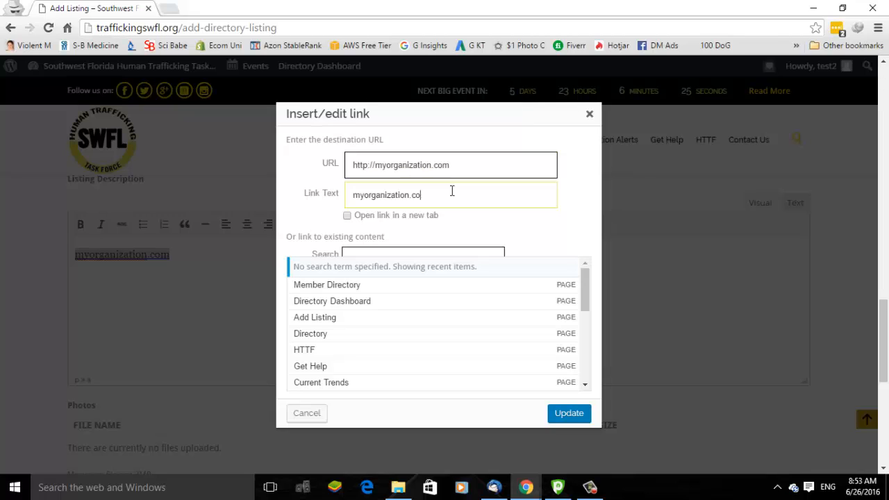
type("Click Here")
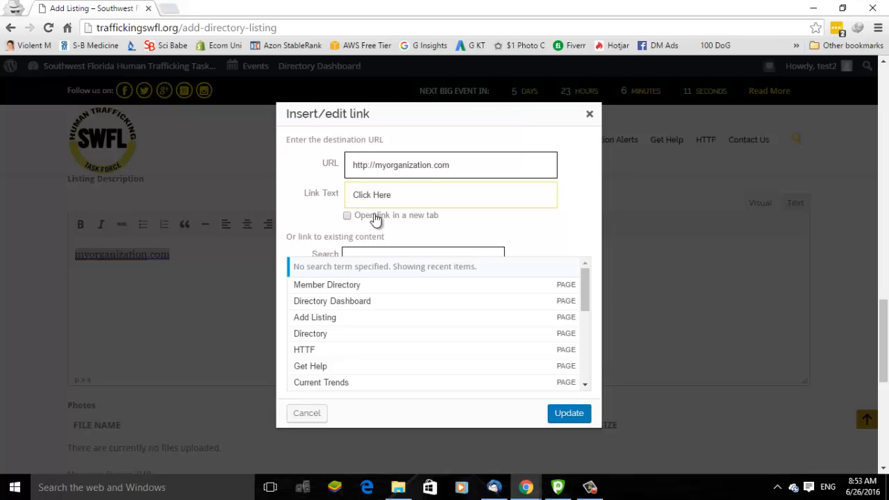
left_click(349, 216)
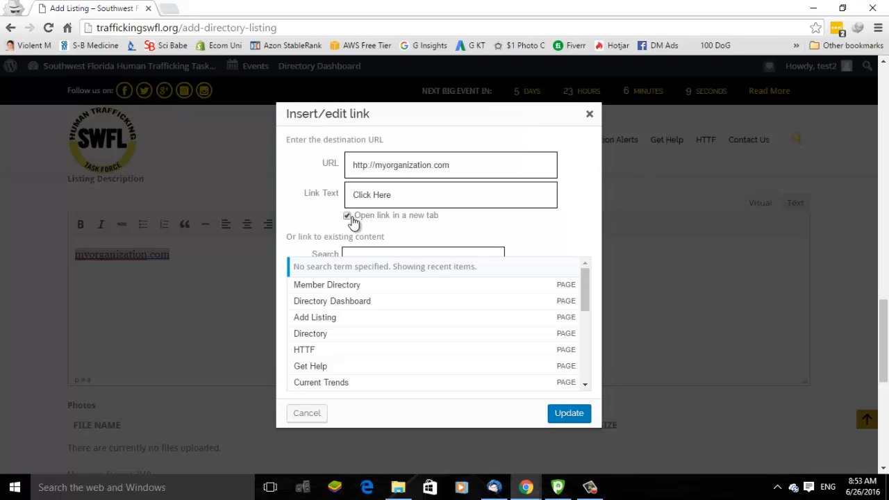
left_click(569, 414)
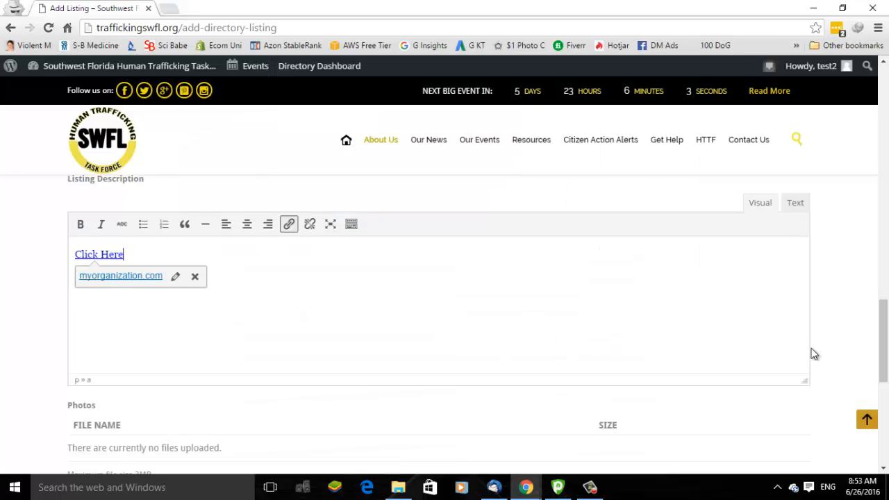
Scroll down to the Photos section and the Submit Listing button
left_click_drag(886, 365, 888, 394)
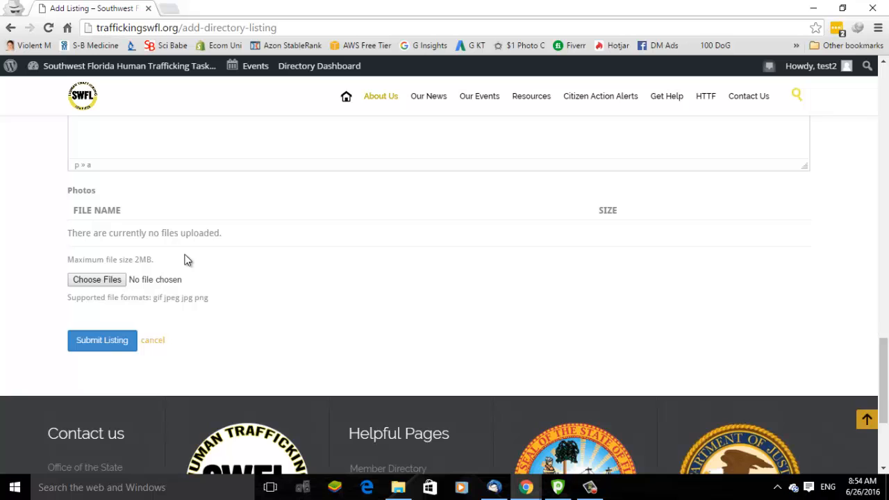
Upload StopSexTrafficking_logo-580x325.jpg as the listing photo and submit the listing
left_click(85, 284)
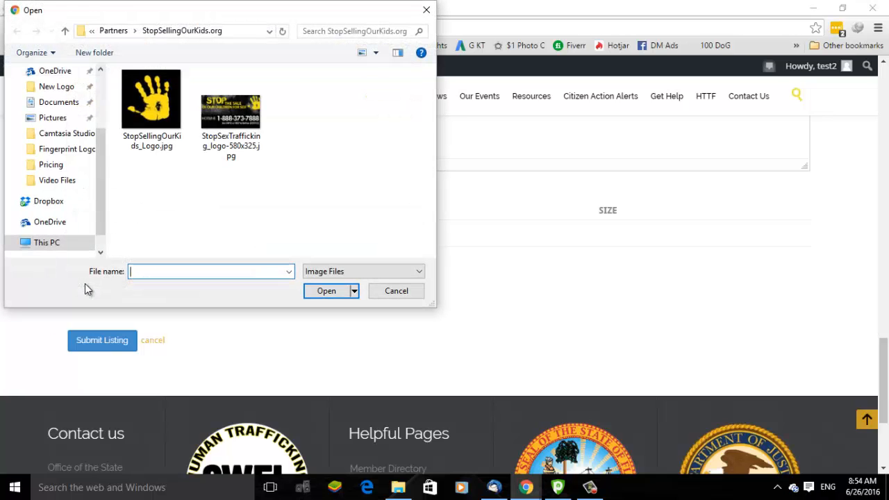
left_click(245, 101)
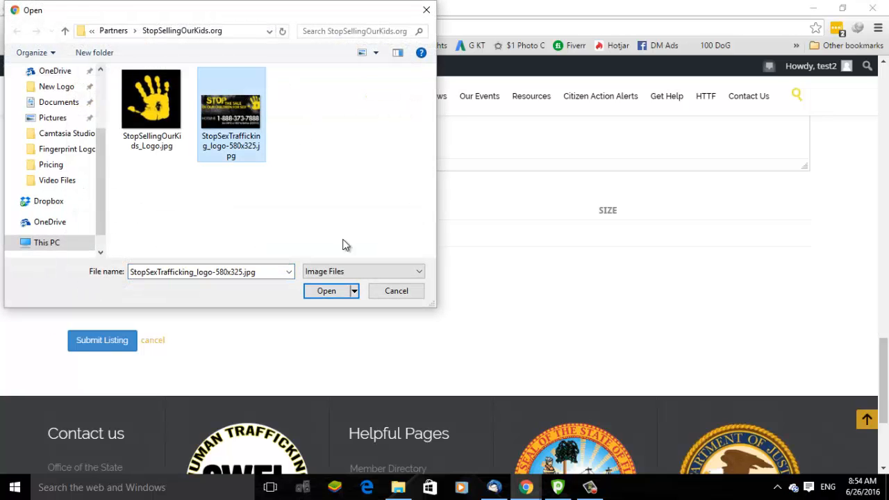
left_click(327, 291)
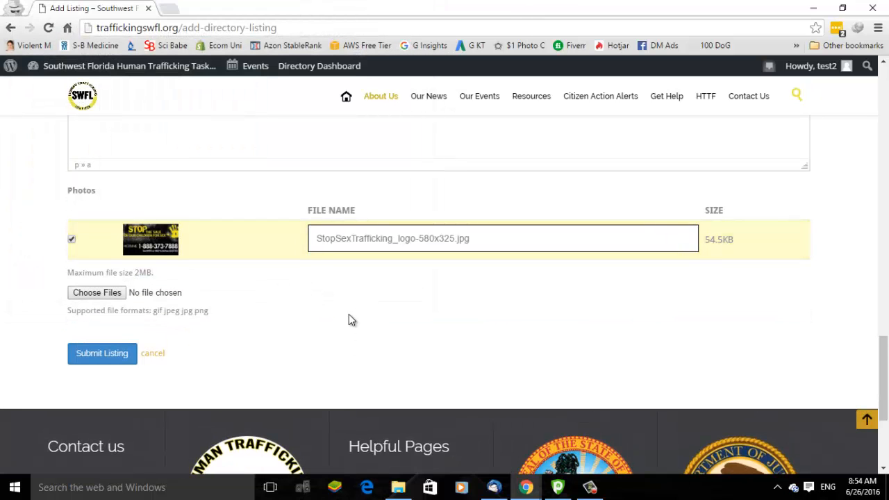
left_click(110, 352)
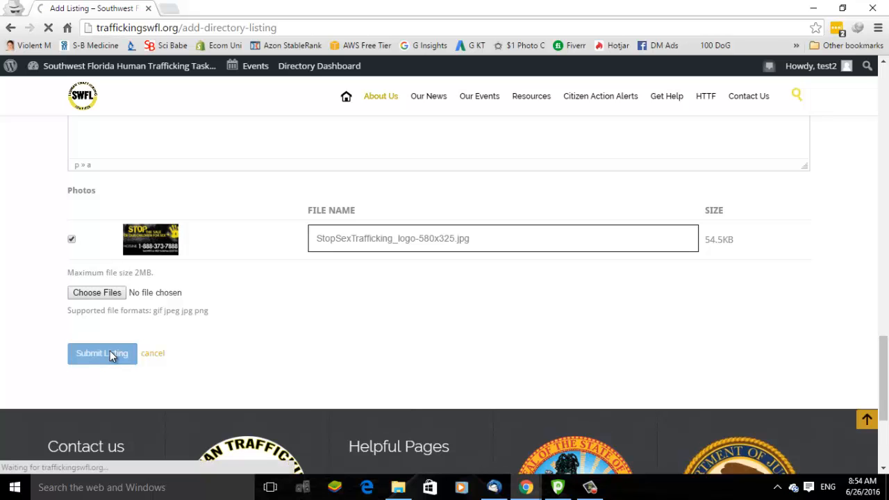